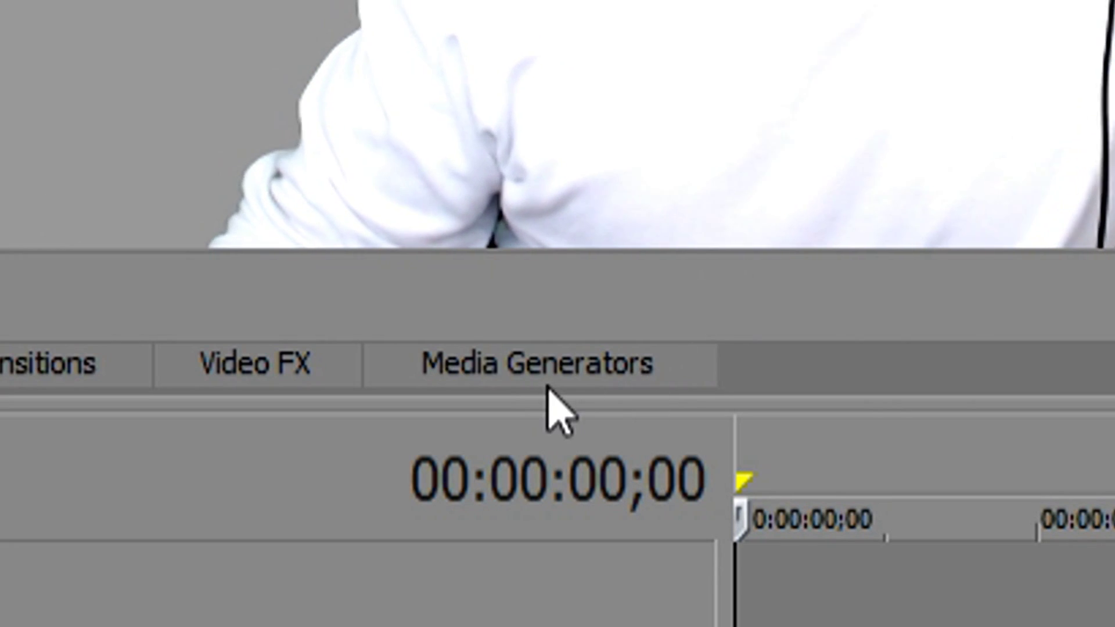
# Add the (Default) Titles & Text preset from Media Generators to the timeline.
pyautogui.click(549, 385)
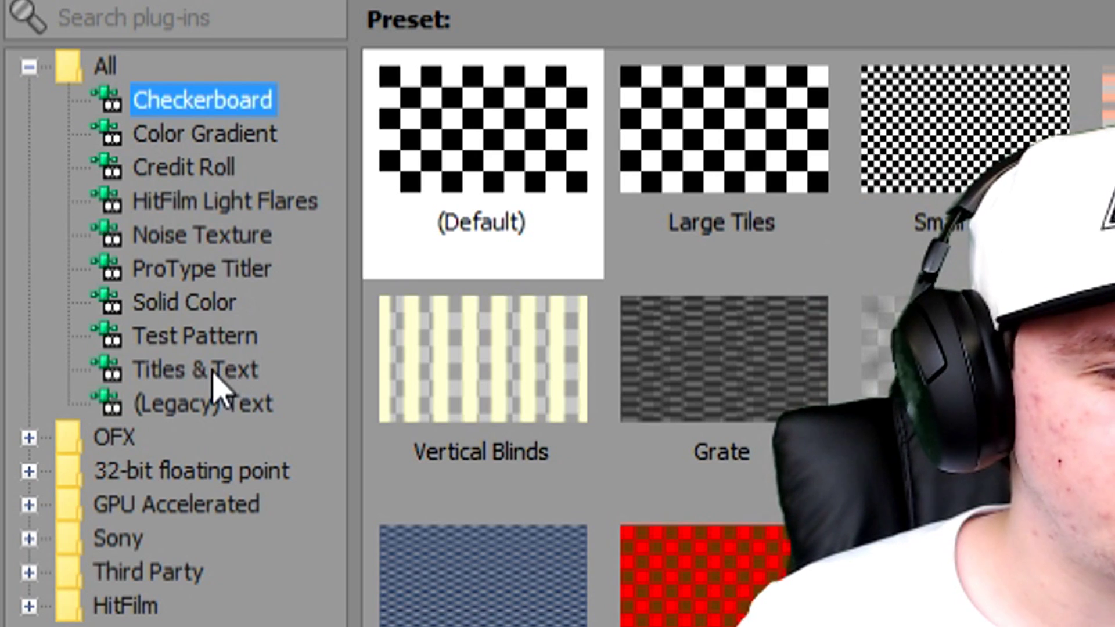
pyautogui.click(69, 155)
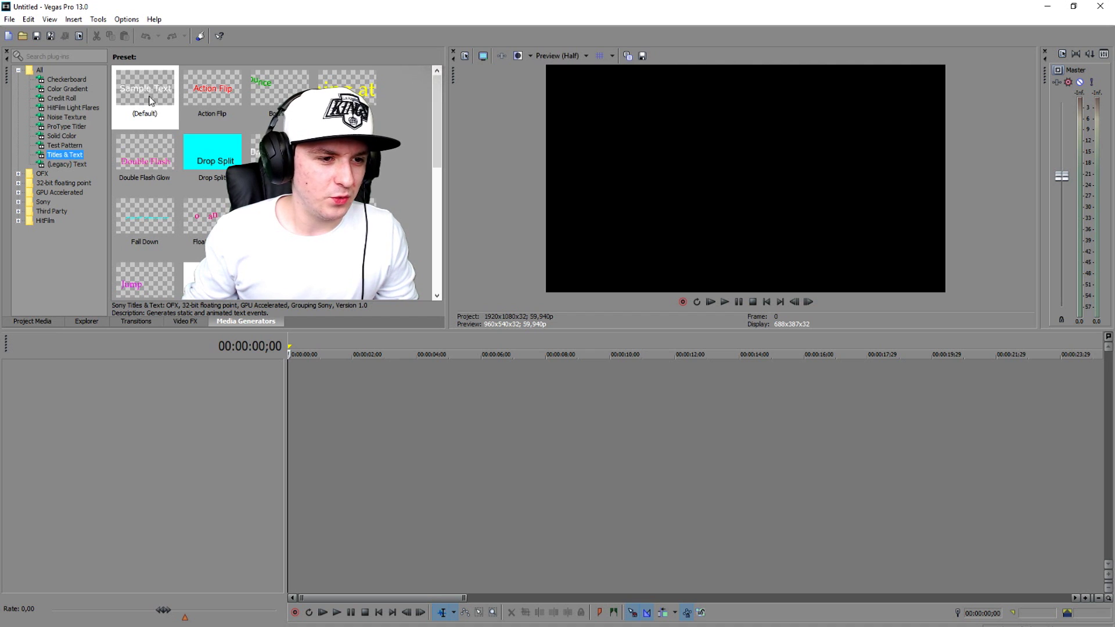
pyautogui.moveTo(149, 99); pyautogui.dragTo(279, 389)
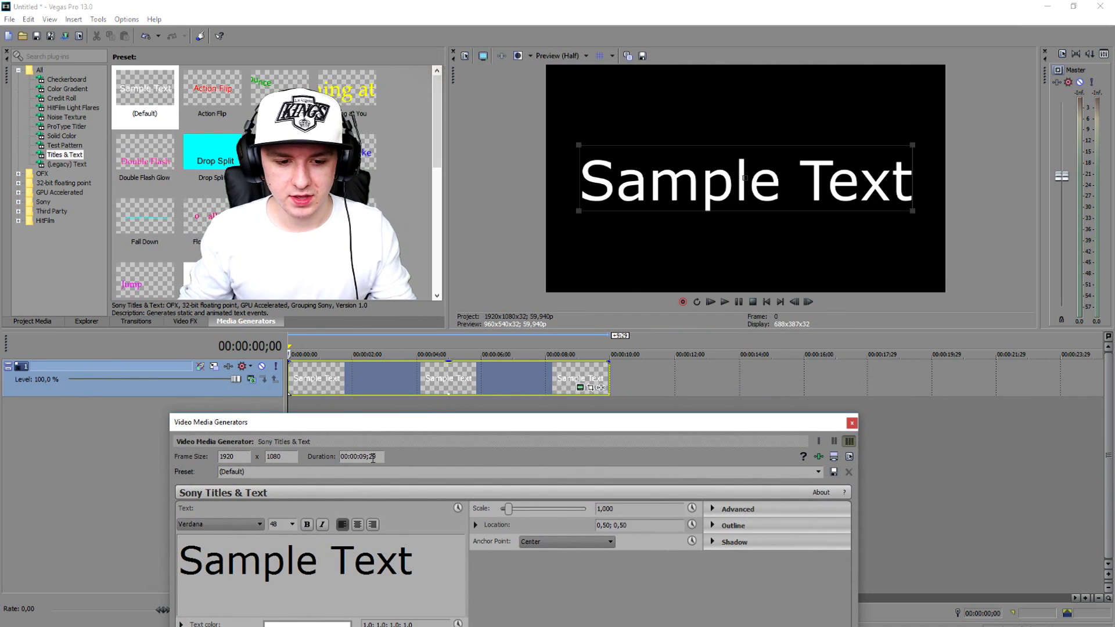
pyautogui.moveTo(374, 428); pyautogui.dragTo(469, 224)
# Replace the sample text with 'JustAlexHalford' at font size 35 and close the title settings.
pyautogui.tripleClick(388, 385)
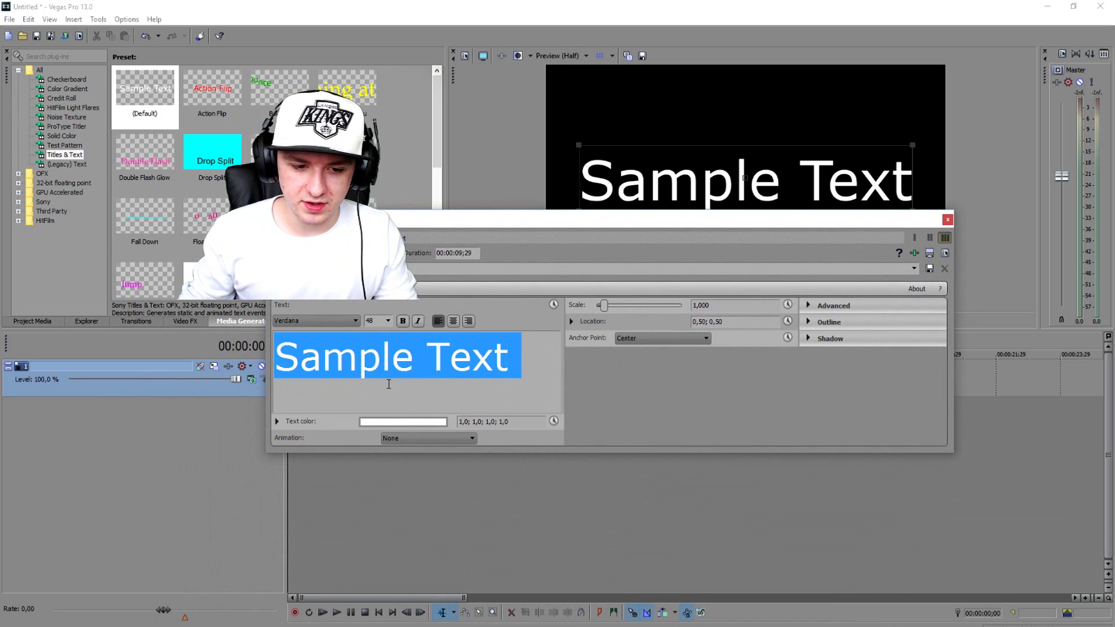
pyautogui.write('JustAmle')
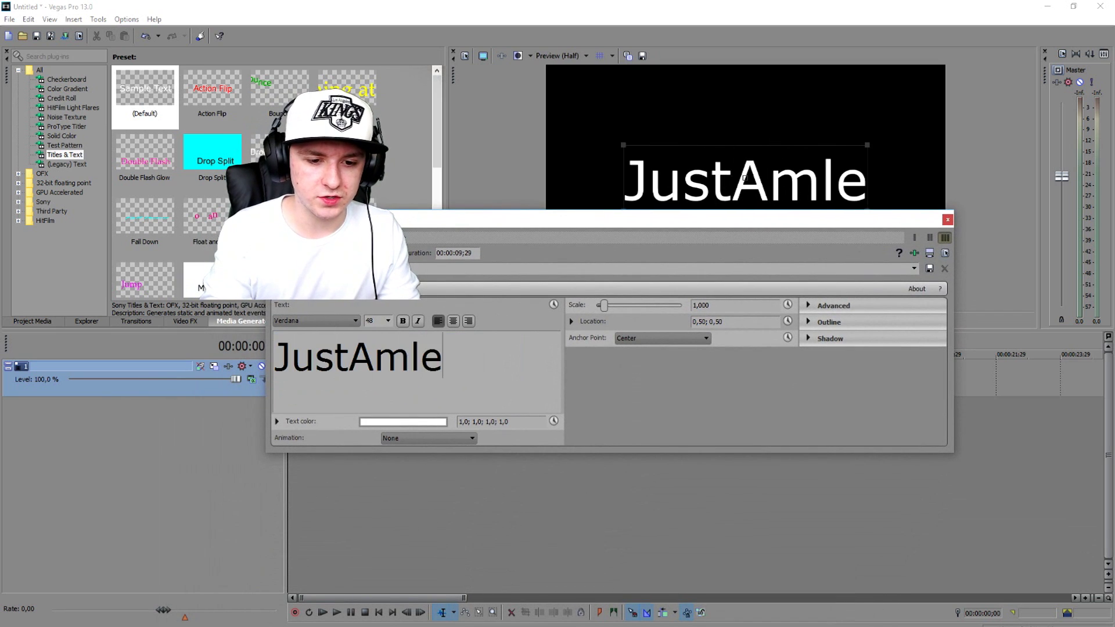
pyautogui.press('BackSpace')
pyautogui.press('BackSpace')
pyautogui.press('BackSpace')
pyautogui.write('lexHal')
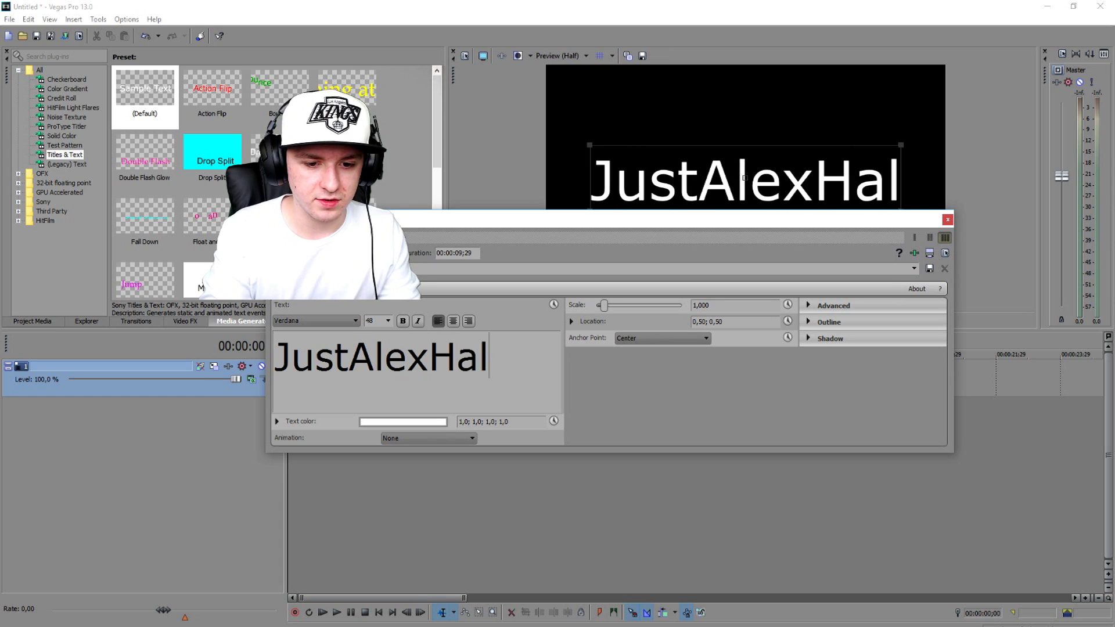
pyautogui.write('ford')
pyautogui.tripleClick(384, 343)
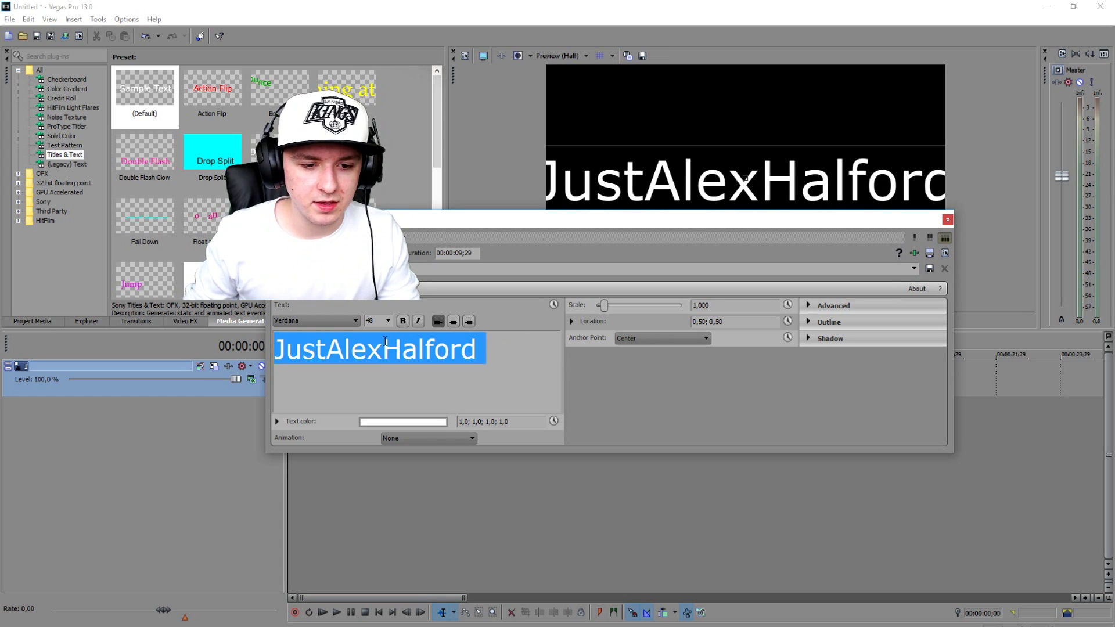
pyautogui.click(375, 323)
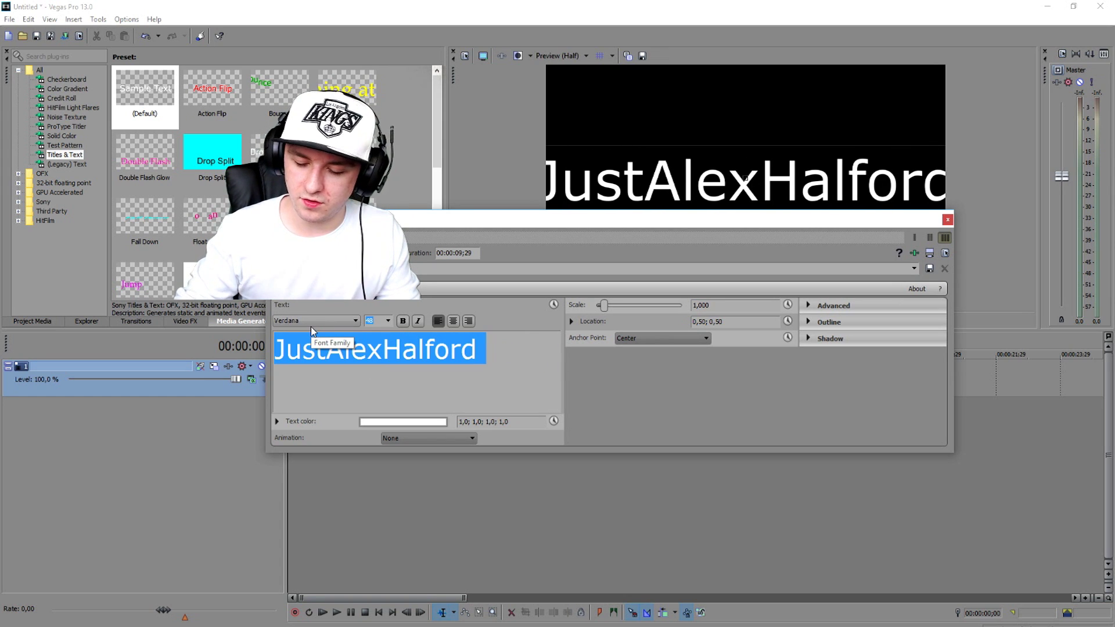
pyautogui.write('35')
pyautogui.press('Escape')
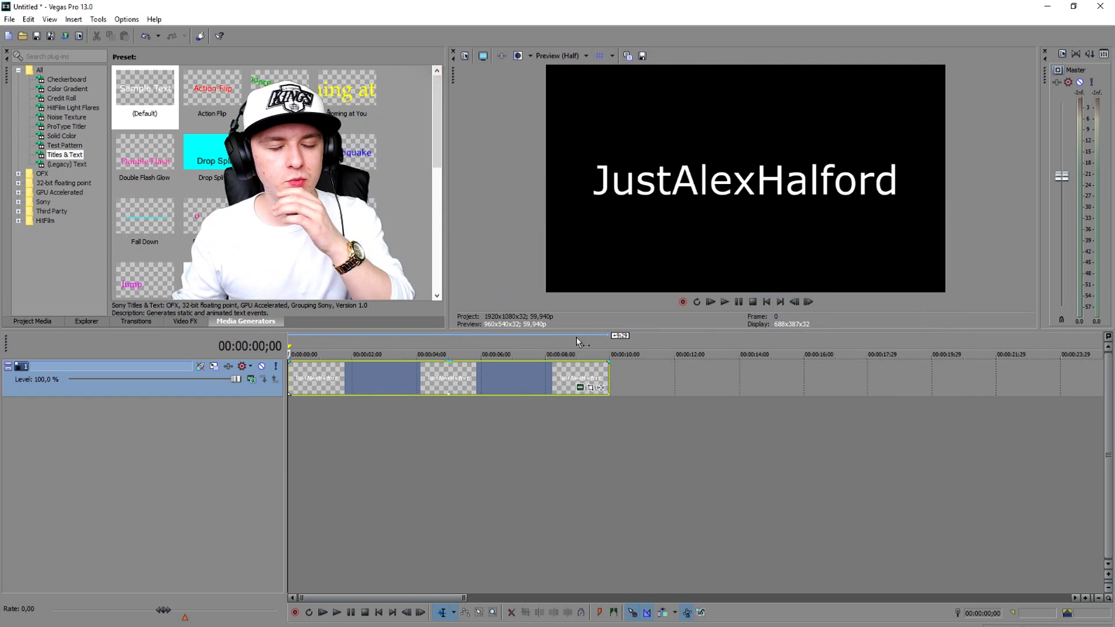
# In the title's Pan/Crop, enable Move Freely and drag the frame straight up to Y Center -563,1.
pyautogui.click(591, 387)
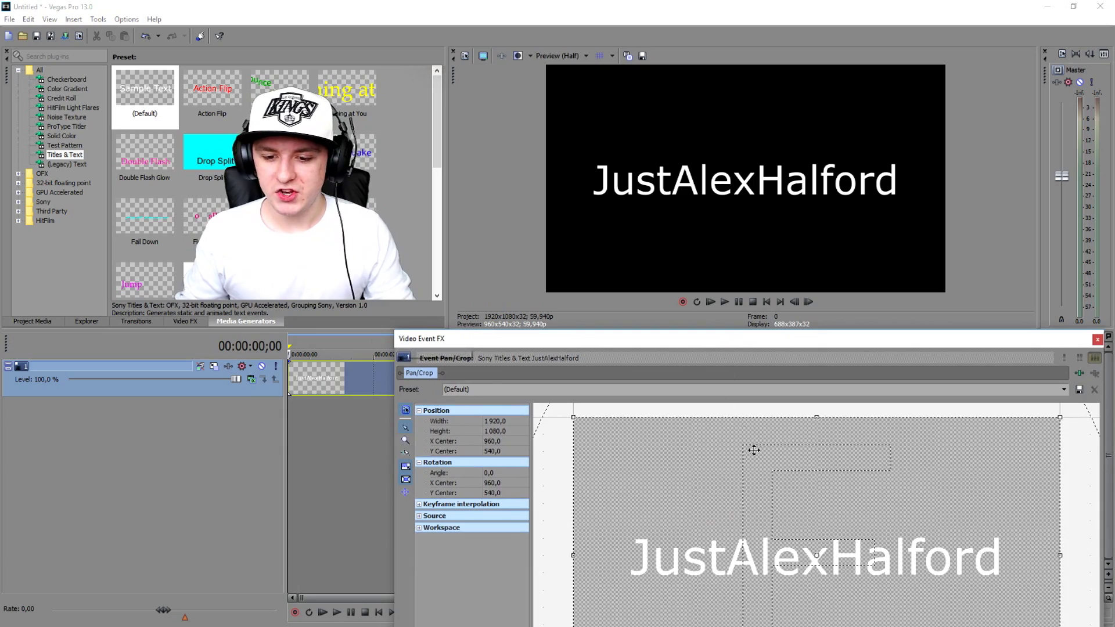
pyautogui.scroll(-1, 753, 450)
pyautogui.moveTo(743, 344); pyautogui.dragTo(790, 135)
pyautogui.scroll(-1, 752, 383)
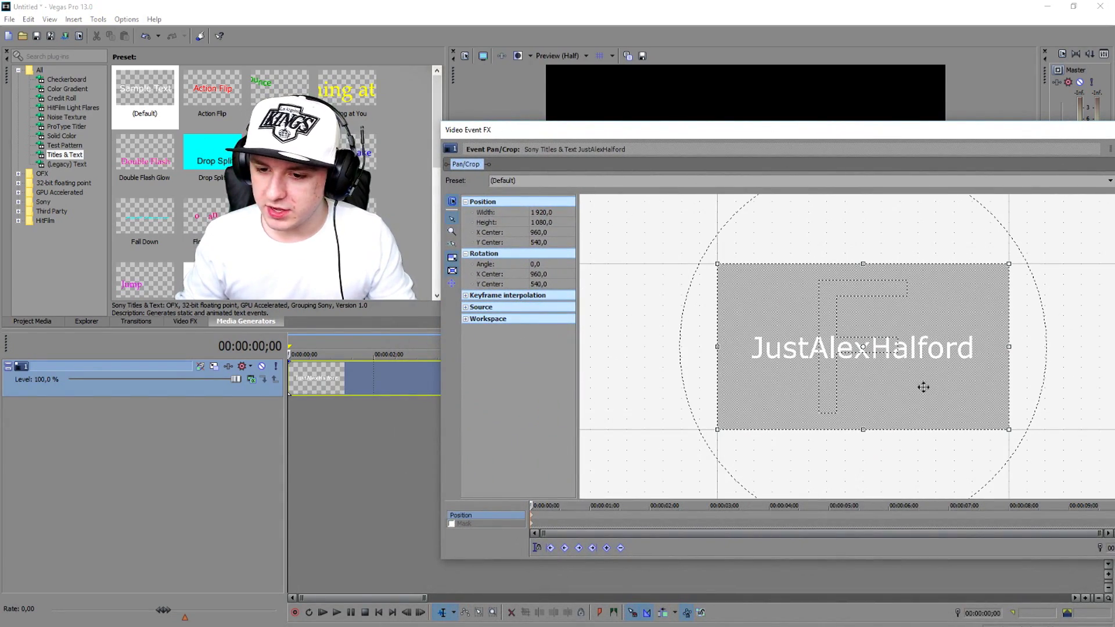
pyautogui.moveTo(777, 134); pyautogui.dragTo(663, 176)
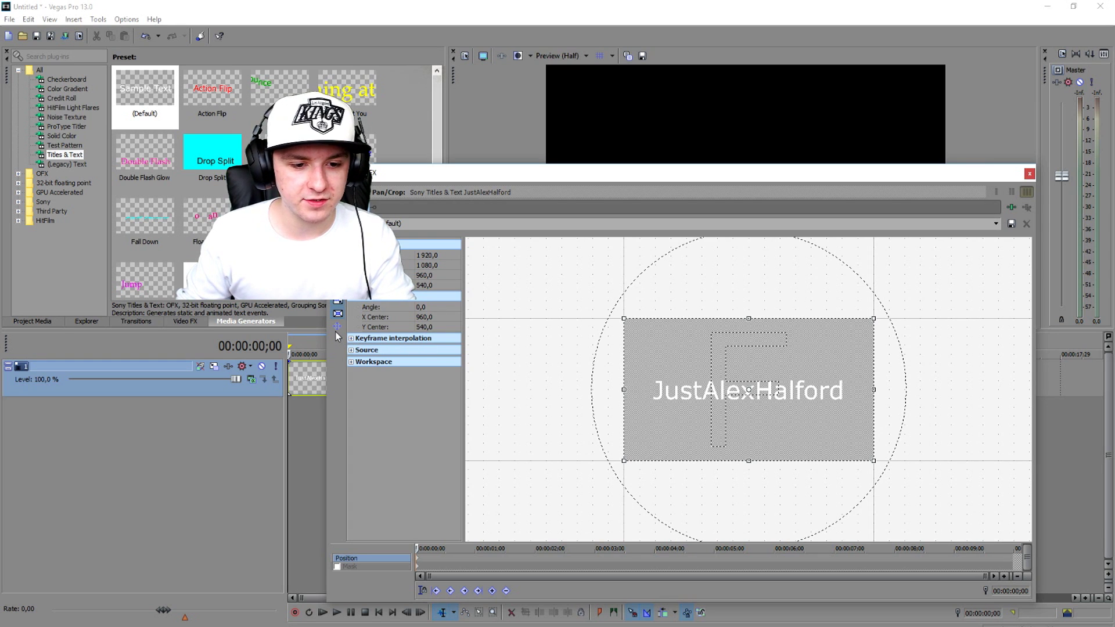
pyautogui.scroll(-2, 738, 325)
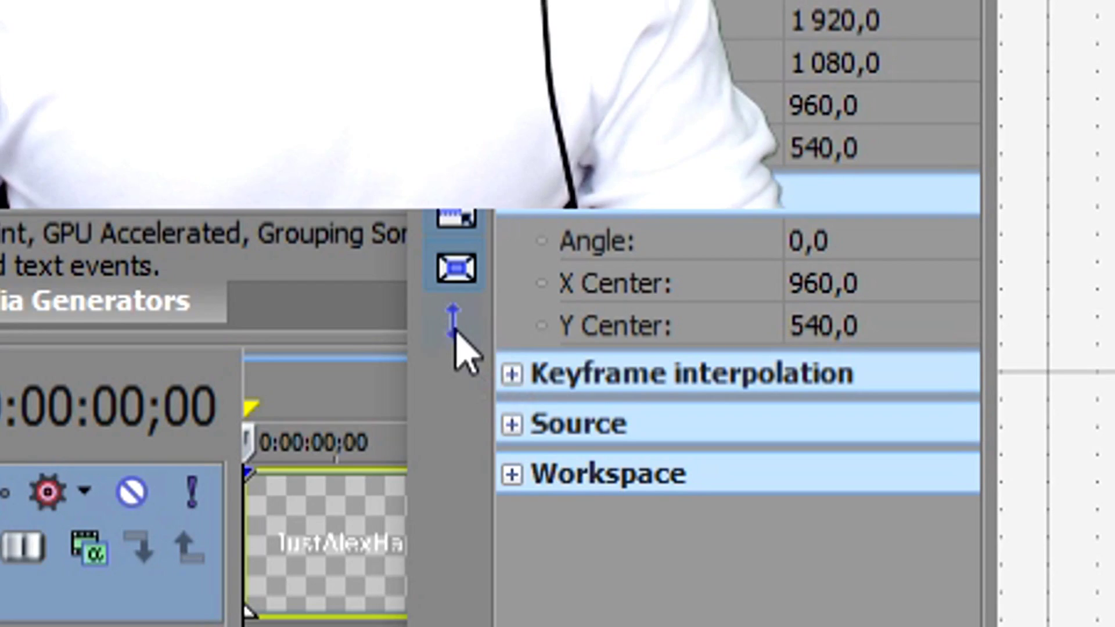
pyautogui.click(338, 327)
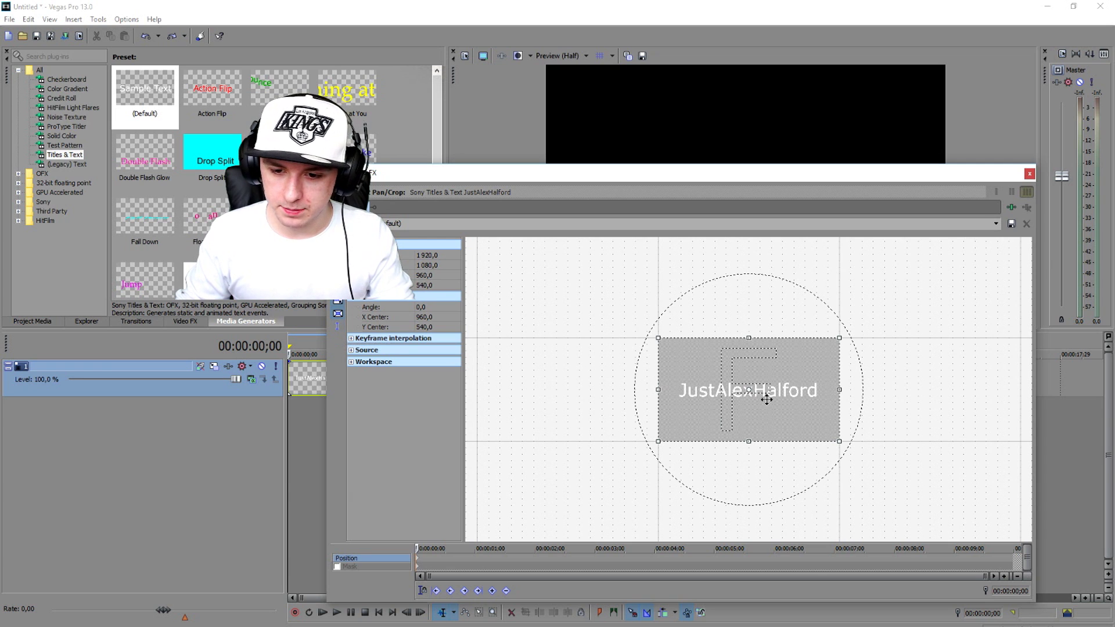
pyautogui.moveTo(743, 402); pyautogui.dragTo(760, 317)
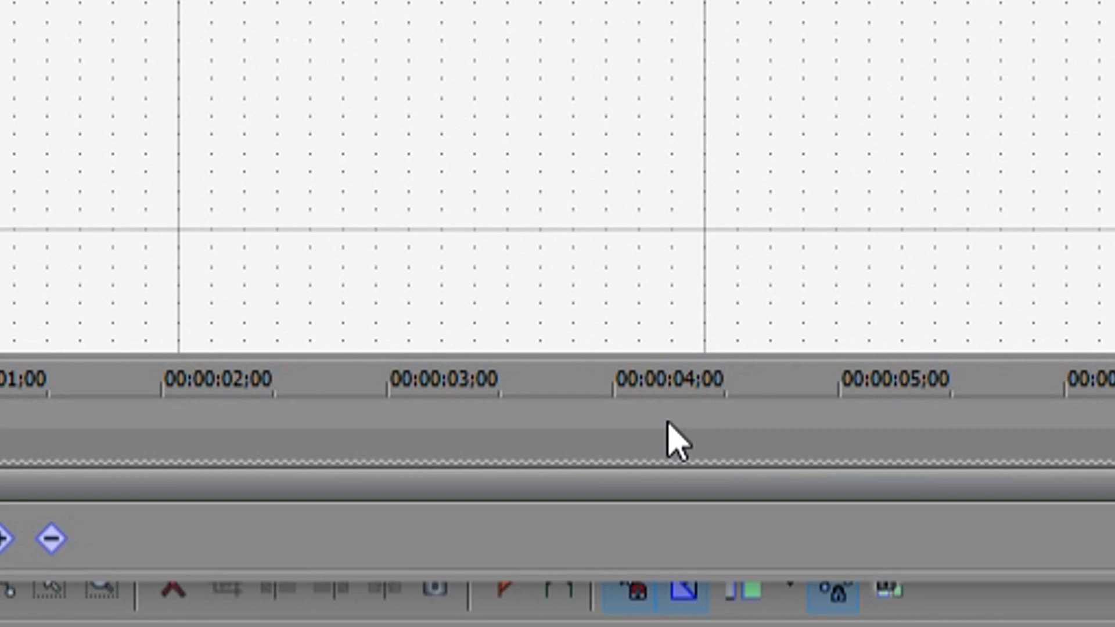
# Reset the crop frame to the full frame at 00:00:04;07 in the keyframe strip.
pyautogui.click(642, 571)
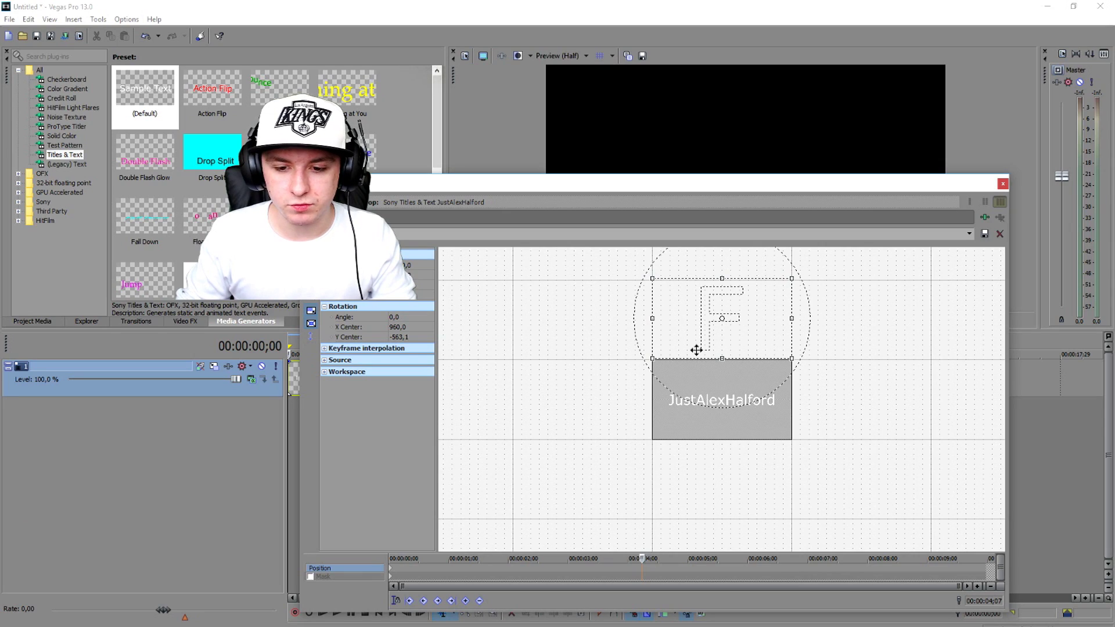
pyautogui.rightClick(696, 349)
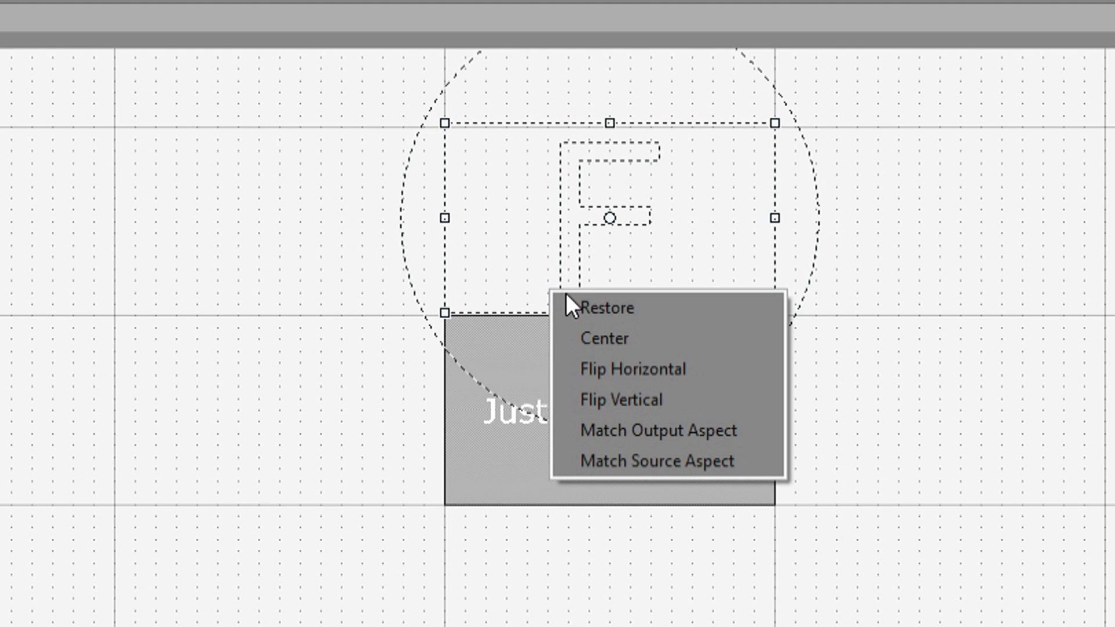
pyautogui.click(704, 355)
pyautogui.moveTo(916, 186); pyautogui.dragTo(889, 433)
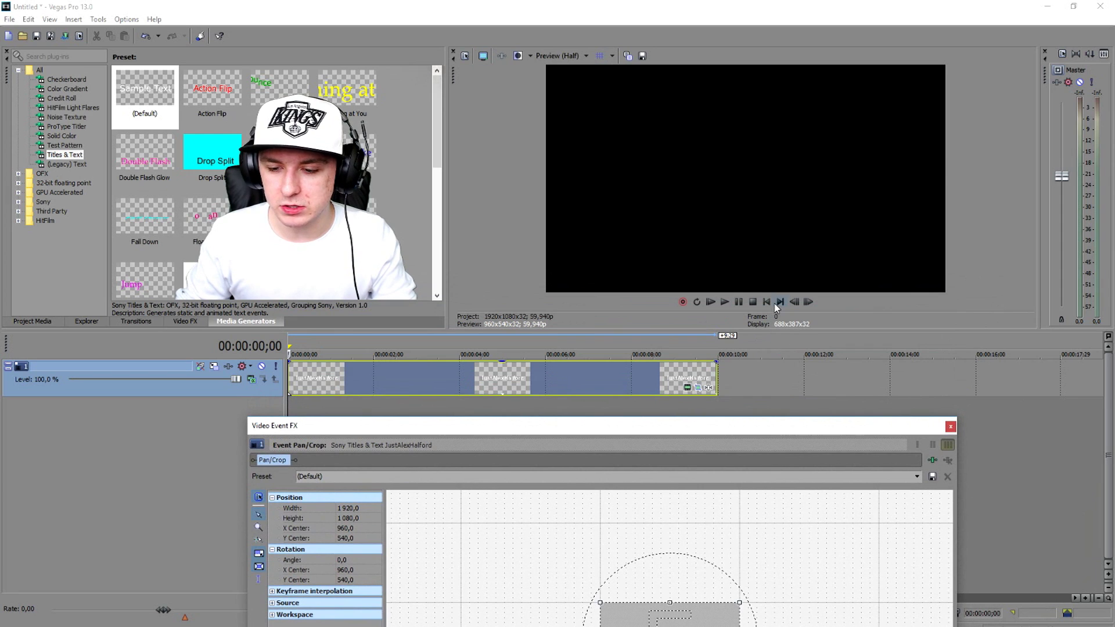
pyautogui.click(766, 302)
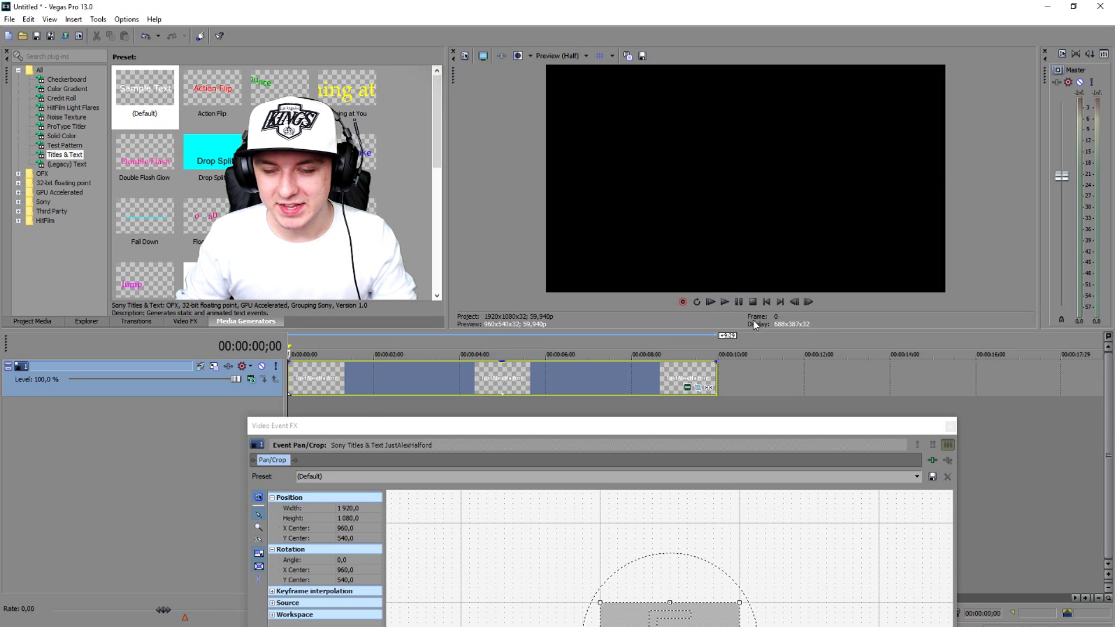
pyautogui.moveTo(685, 428); pyautogui.dragTo(738, 114)
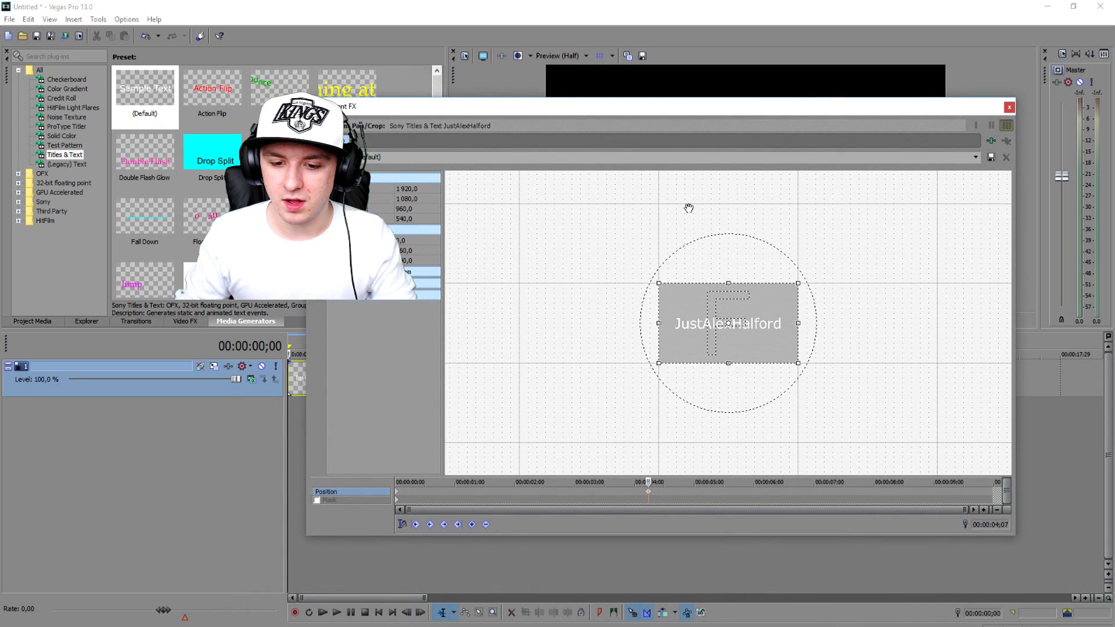
# At the first keyframe, place the crop frame below the title text (Y Center 1643,1).
pyautogui.click(398, 497)
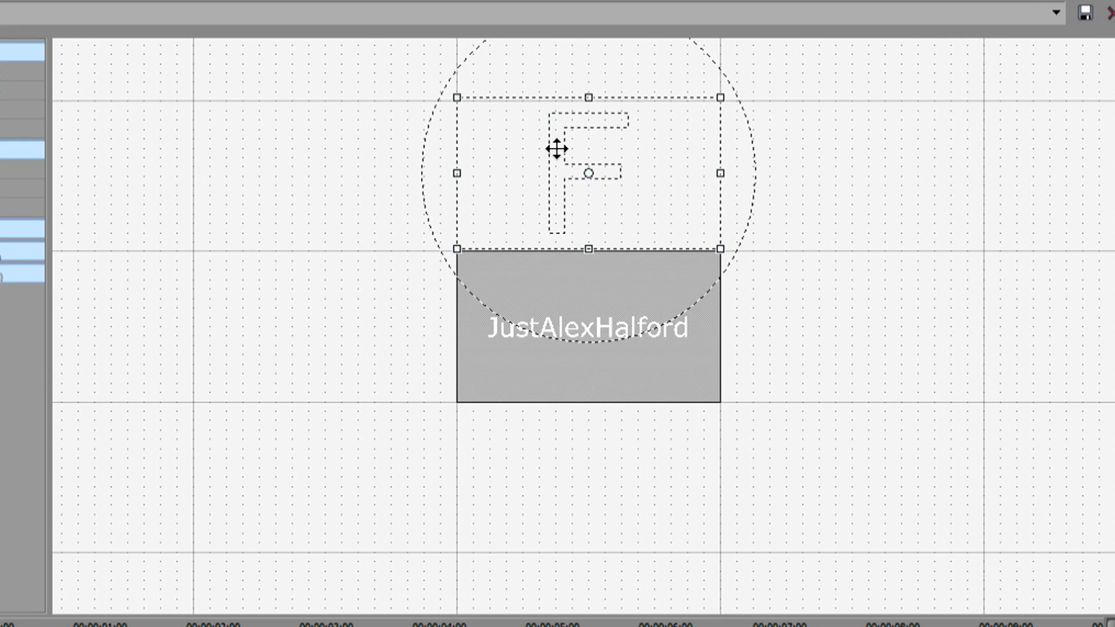
pyautogui.moveTo(562, 155); pyautogui.dragTo(551, 445)
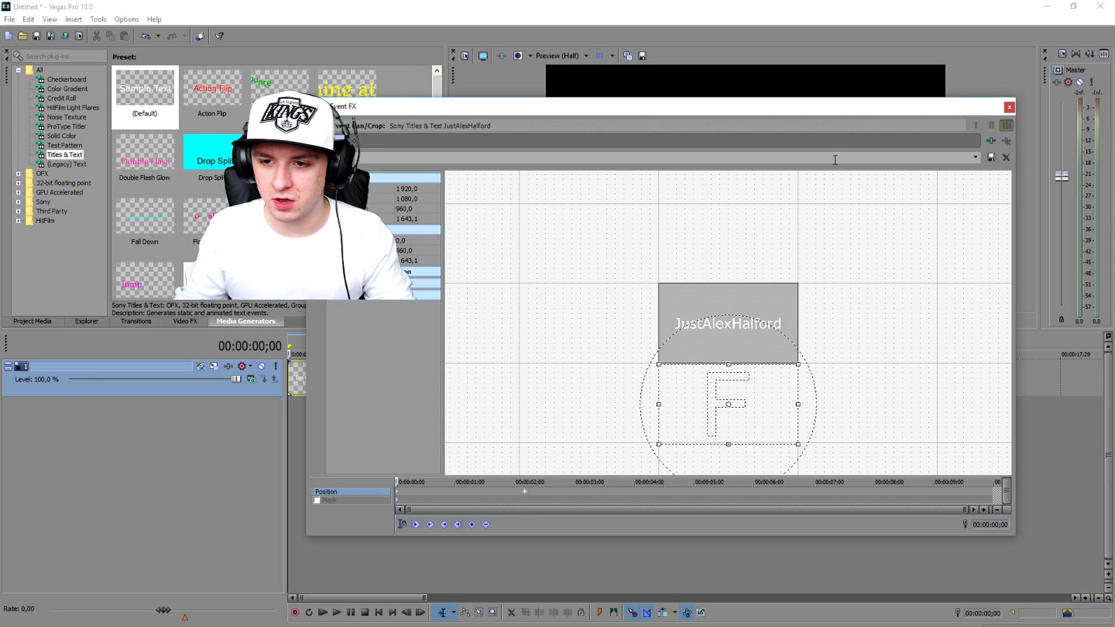
pyautogui.moveTo(766, 114); pyautogui.dragTo(775, 419)
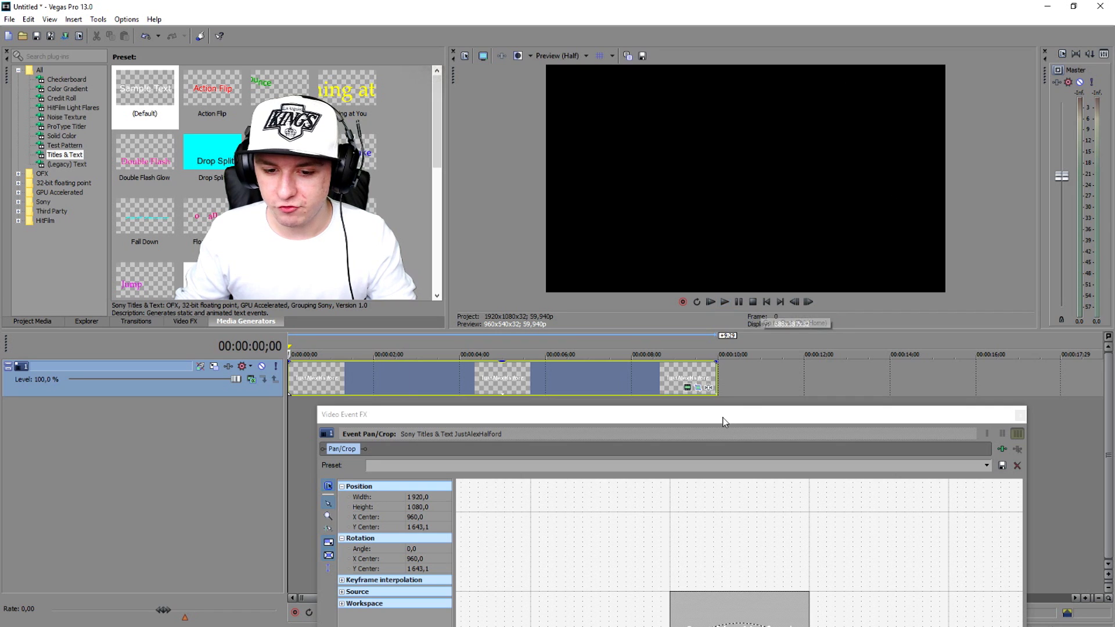
pyautogui.moveTo(724, 421); pyautogui.dragTo(771, 128)
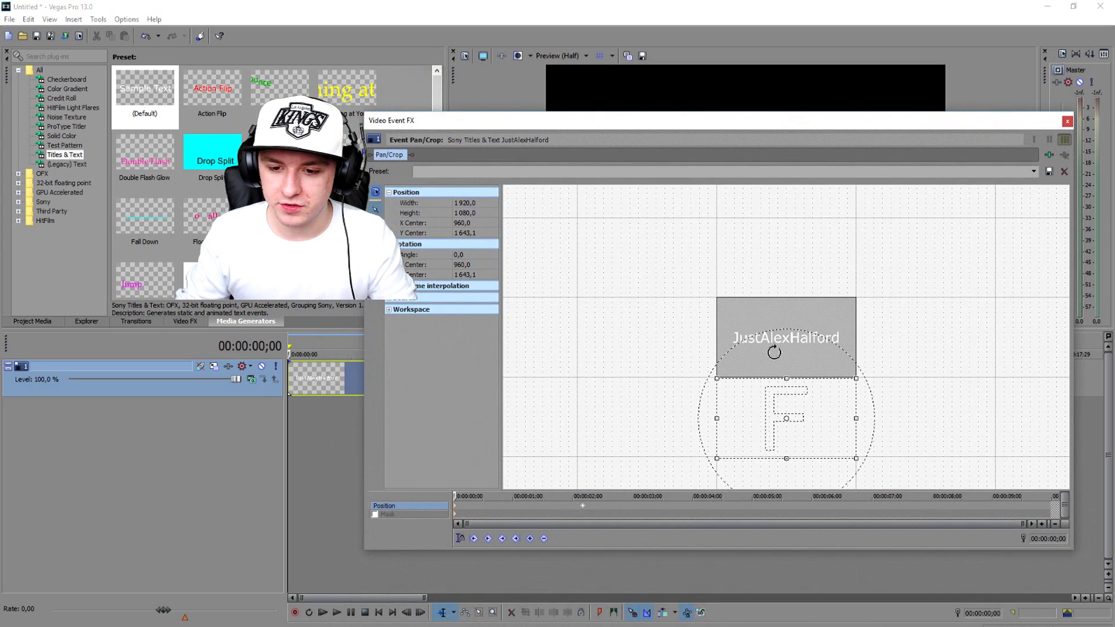
# Restore the Pan/Crop frame to its default centred position at about the 2 s keyframe.
pyautogui.click(583, 510)
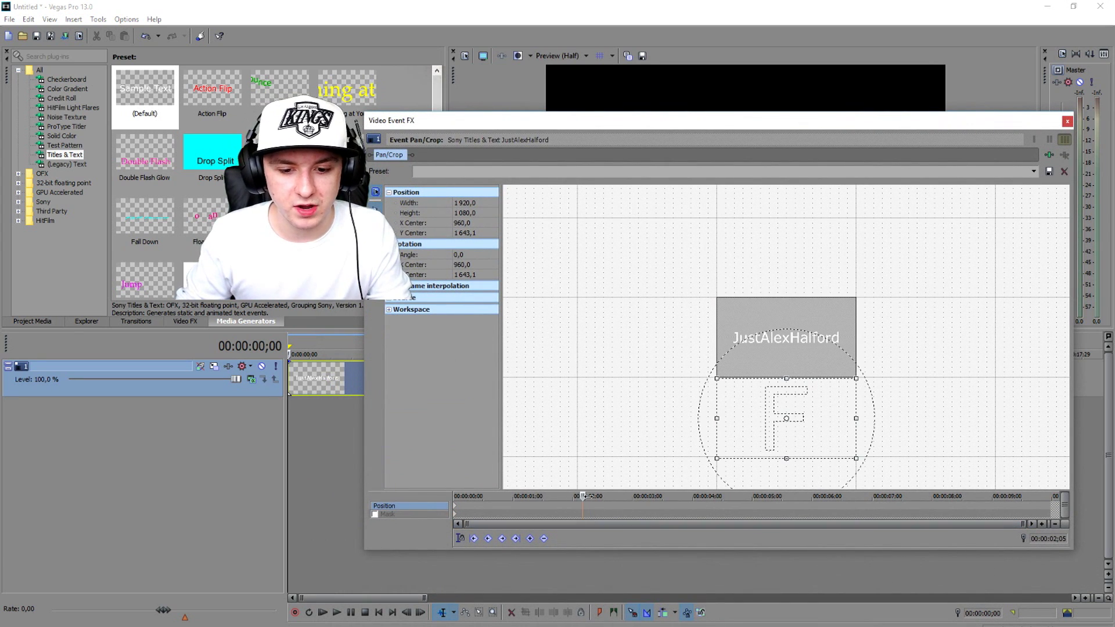
pyautogui.rightClick(773, 319)
pyautogui.click(792, 329)
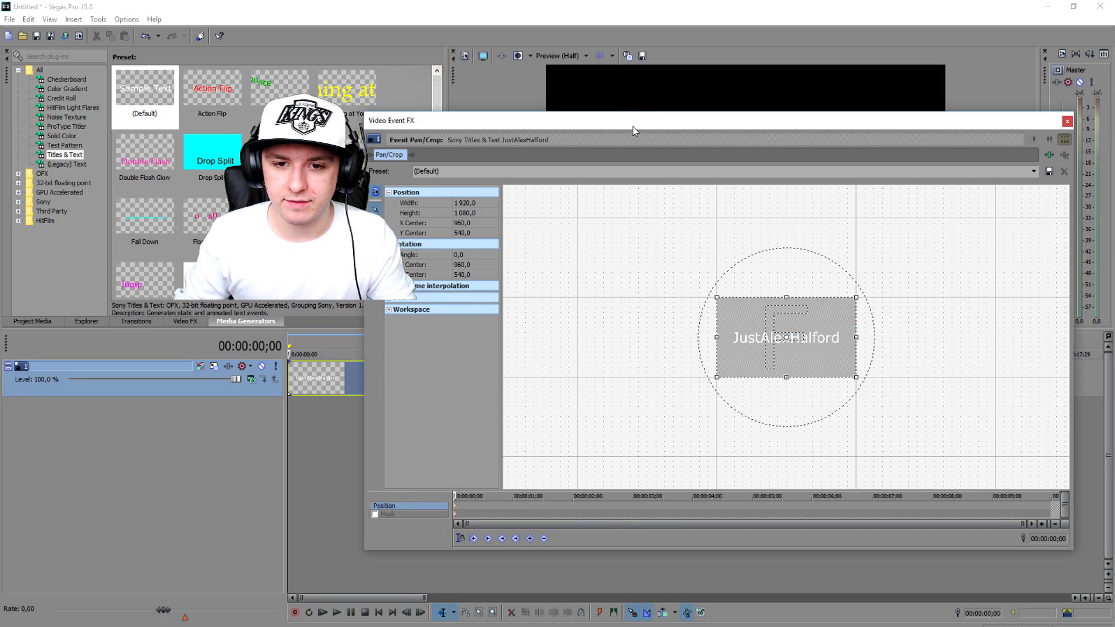
# Shift the crop frame right, off the title text, and play back the animation.
pyautogui.moveTo(632, 131); pyautogui.dragTo(625, 250)
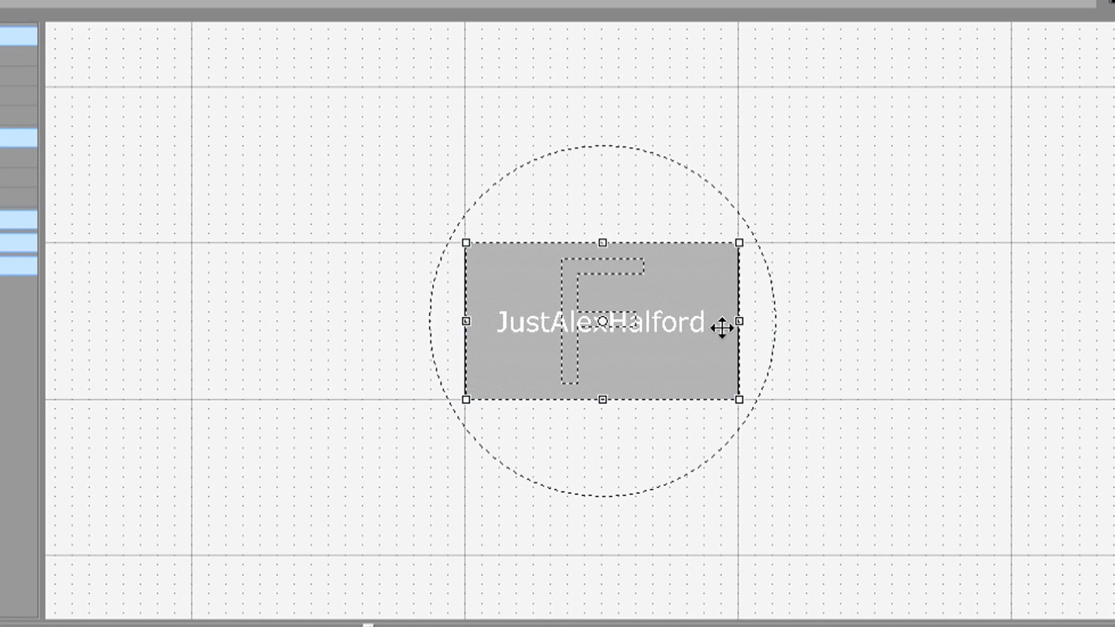
pyautogui.moveTo(722, 325); pyautogui.dragTo(891, 325)
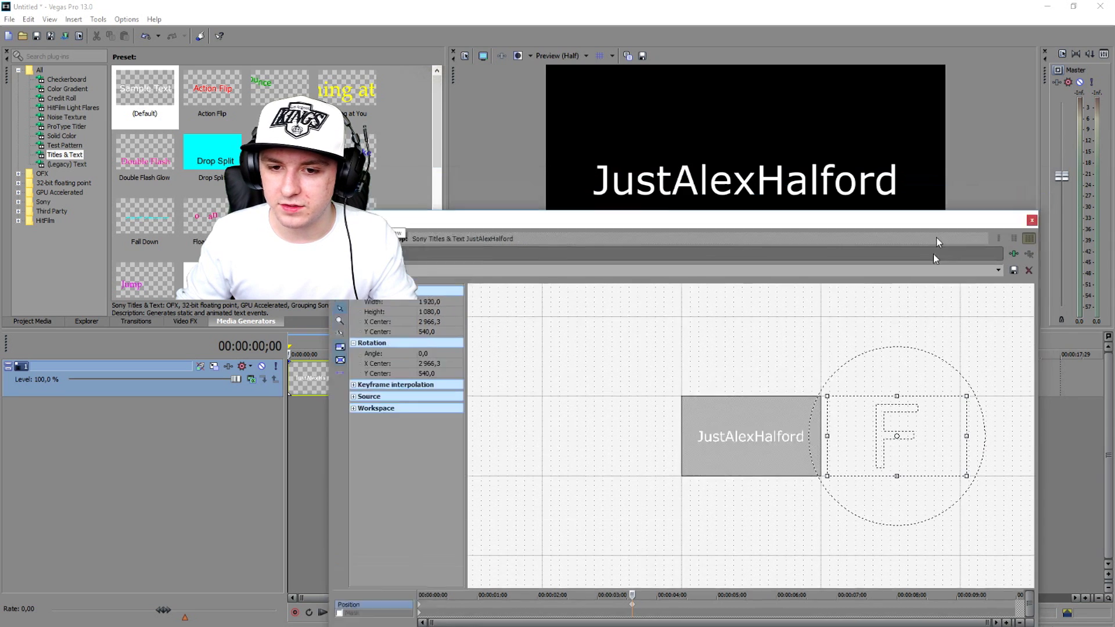
pyautogui.moveTo(933, 253); pyautogui.dragTo(830, 330)
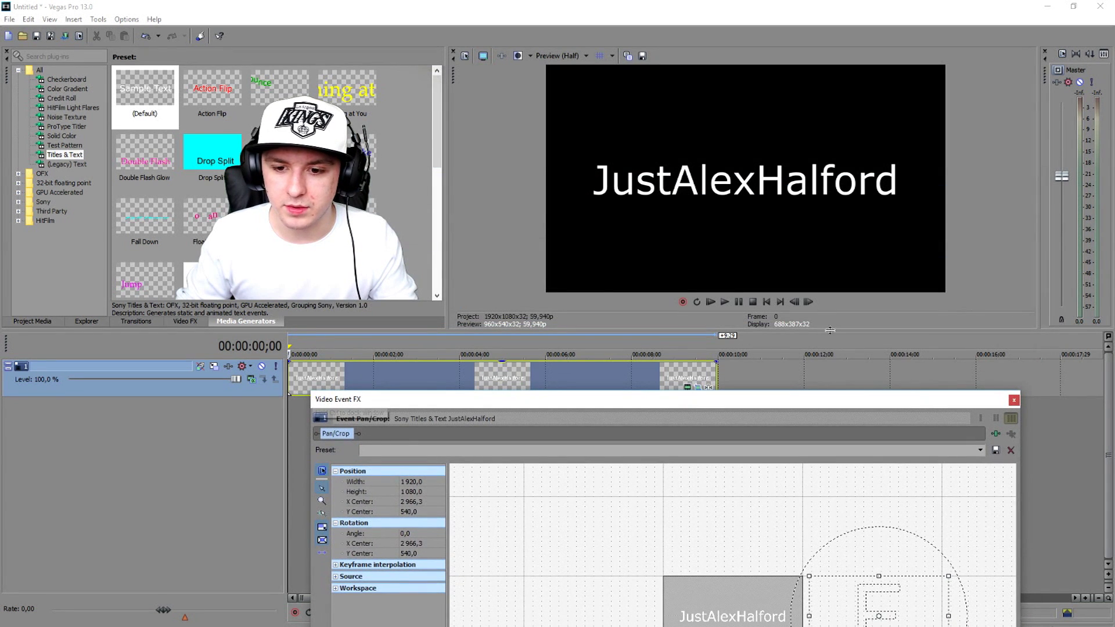
pyautogui.press('space')
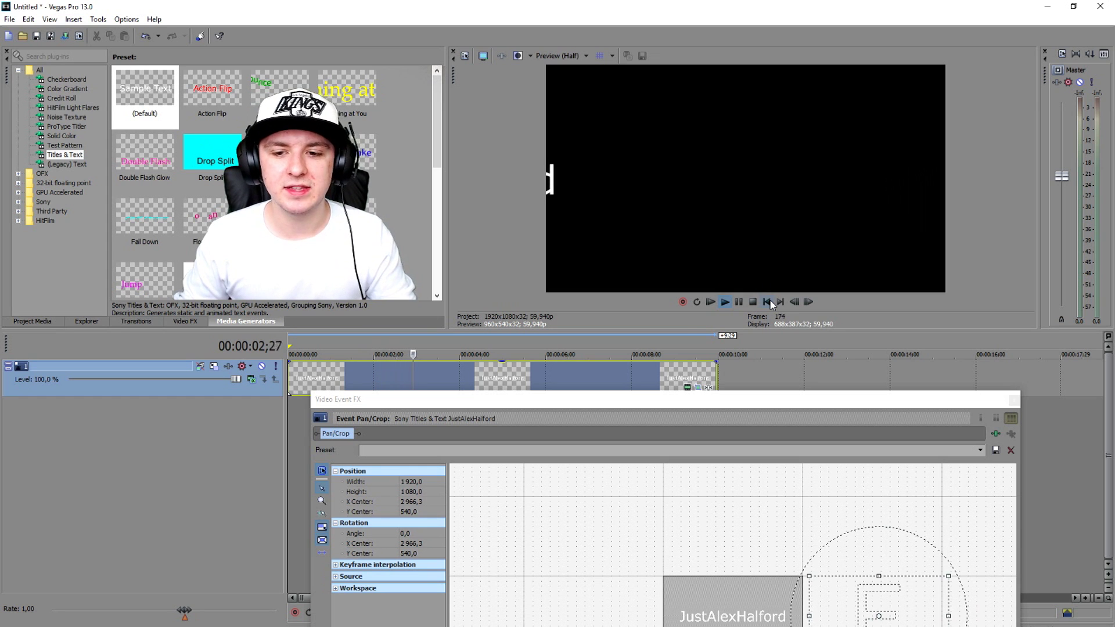
pyautogui.moveTo(630, 398); pyautogui.dragTo(597, 158)
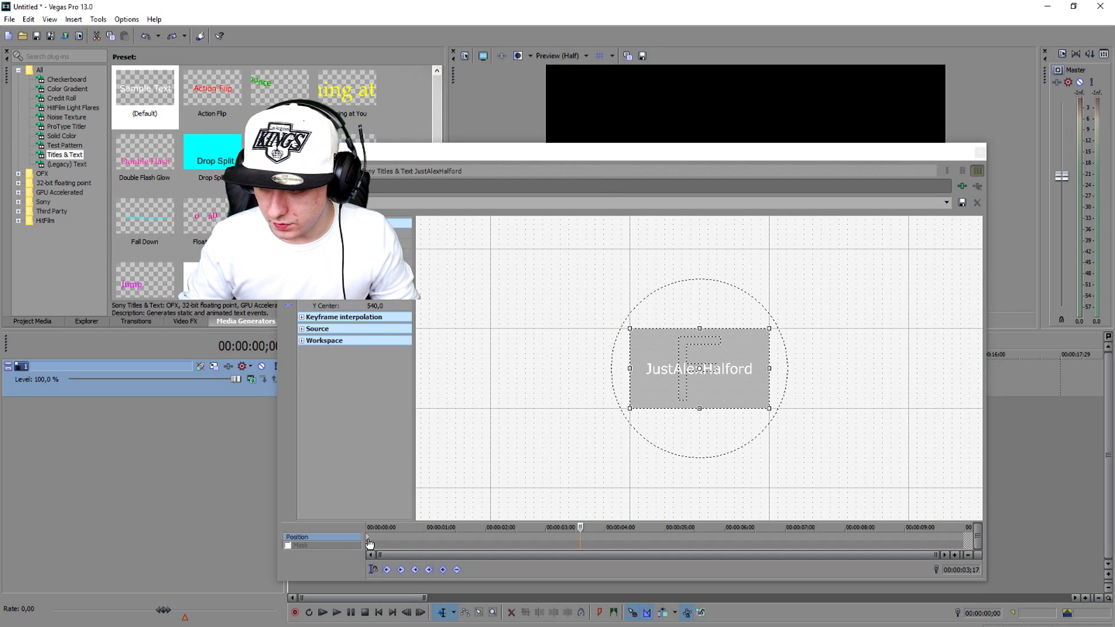
# Place the crop frame right of the text at 2 s, close Pan/Crop and return to the start.
pyautogui.click(369, 541)
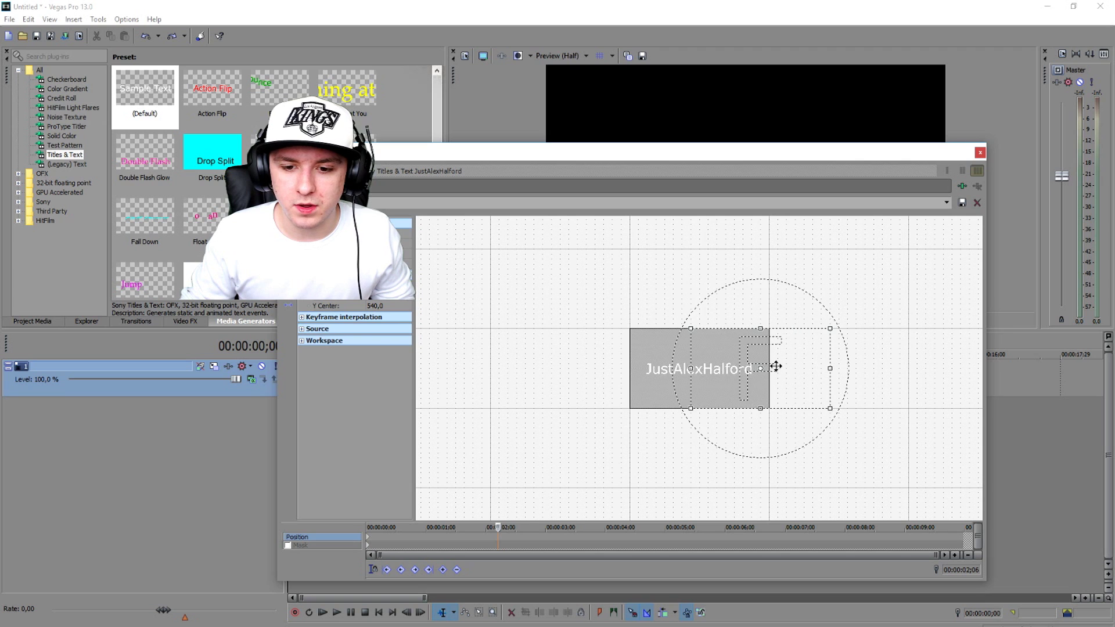
pyautogui.moveTo(777, 366); pyautogui.dragTo(837, 366)
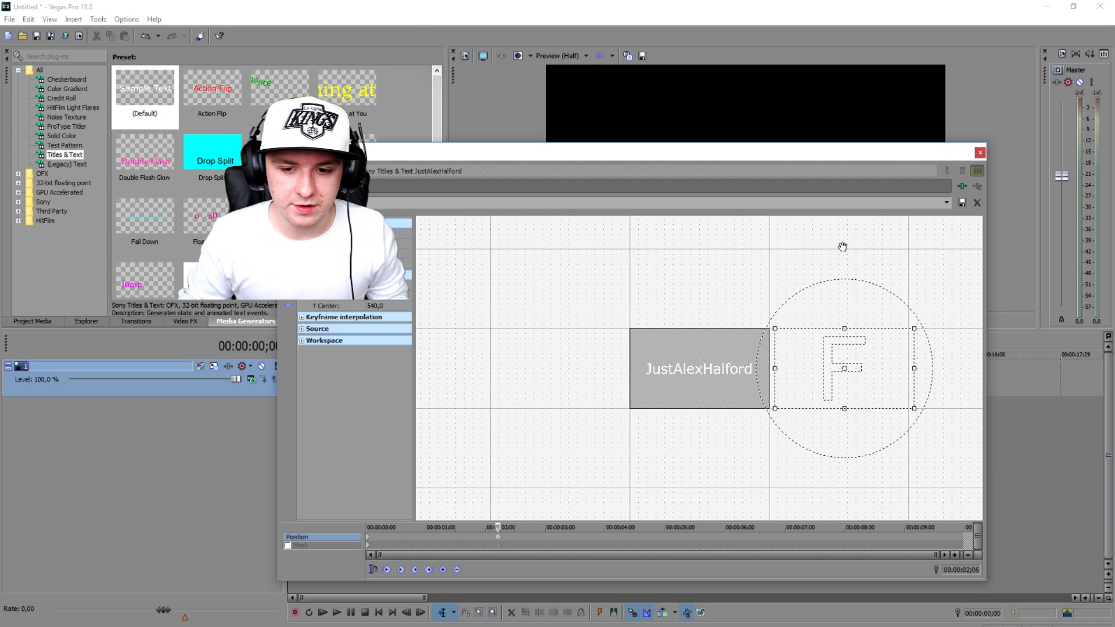
pyautogui.click(980, 153)
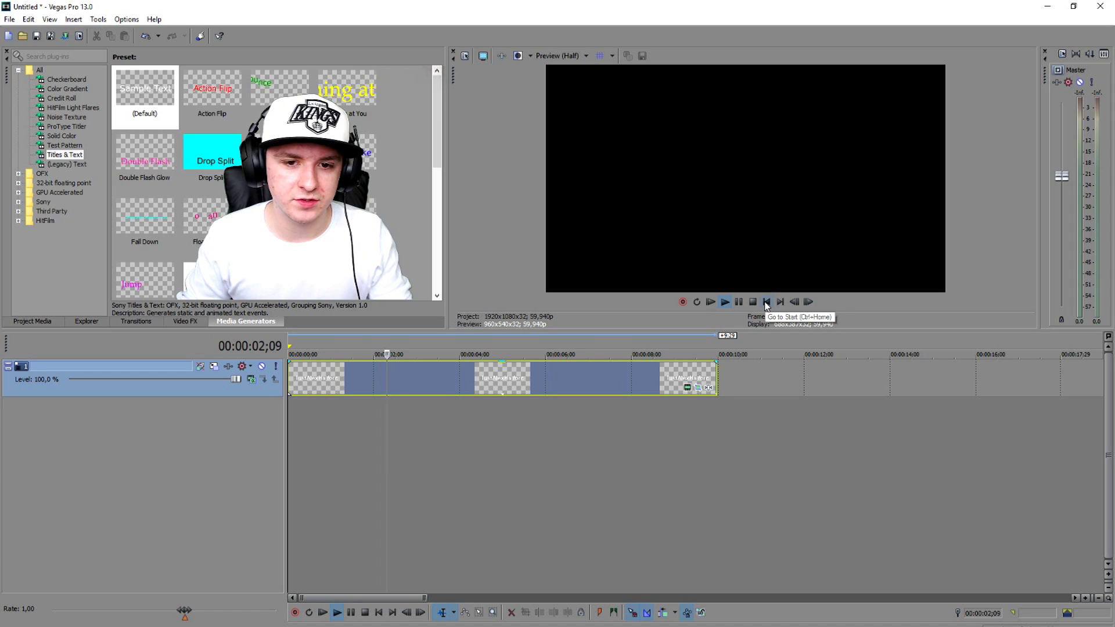
pyautogui.click(766, 303)
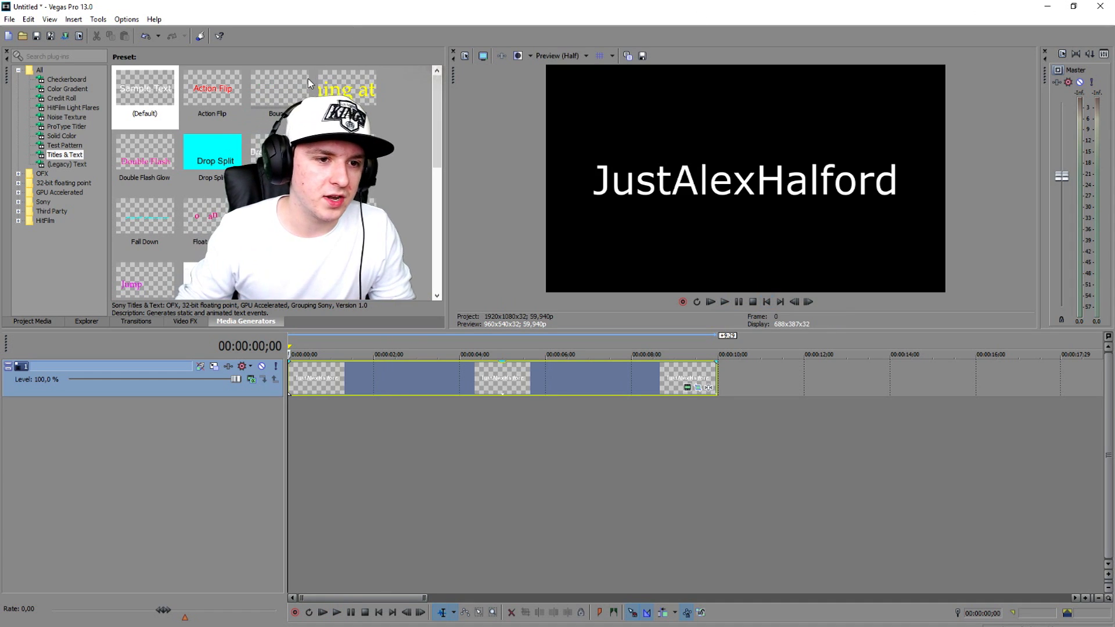
# Drop the Drop Split preset after the JustAlexHalford event and preview its animation.
pyautogui.moveTo(216, 166); pyautogui.dragTo(743, 375)
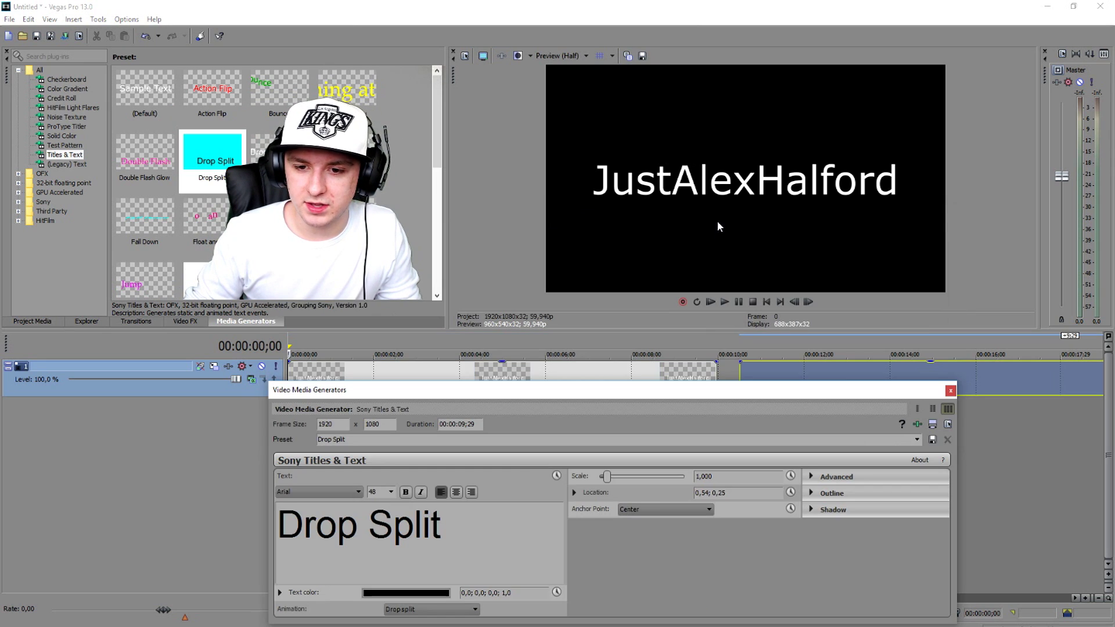
pyautogui.click(689, 345)
pyautogui.press('space')
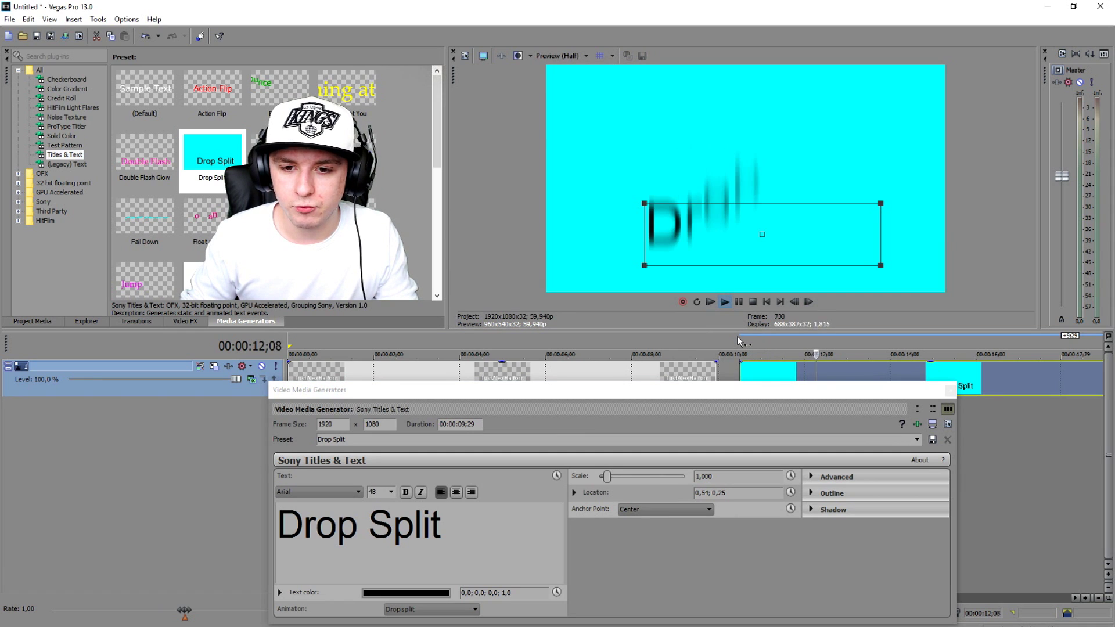
pyautogui.scroll(-3, 639, 349)
pyautogui.press('space')
pyautogui.click(549, 339)
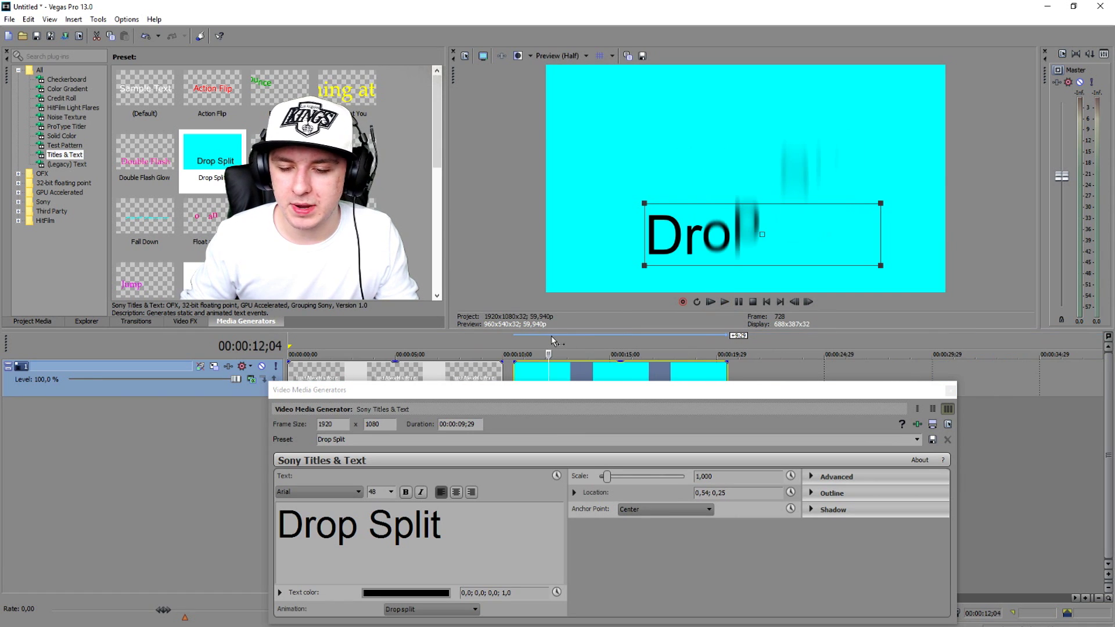
pyautogui.press('space')
pyautogui.press('space')
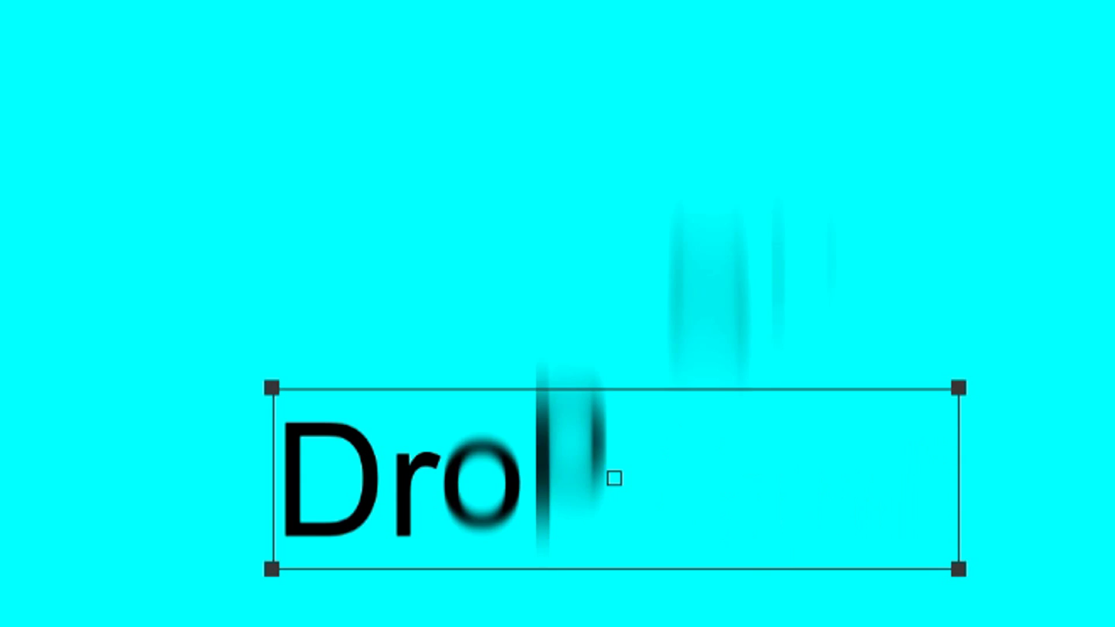
pyautogui.click(368, 351)
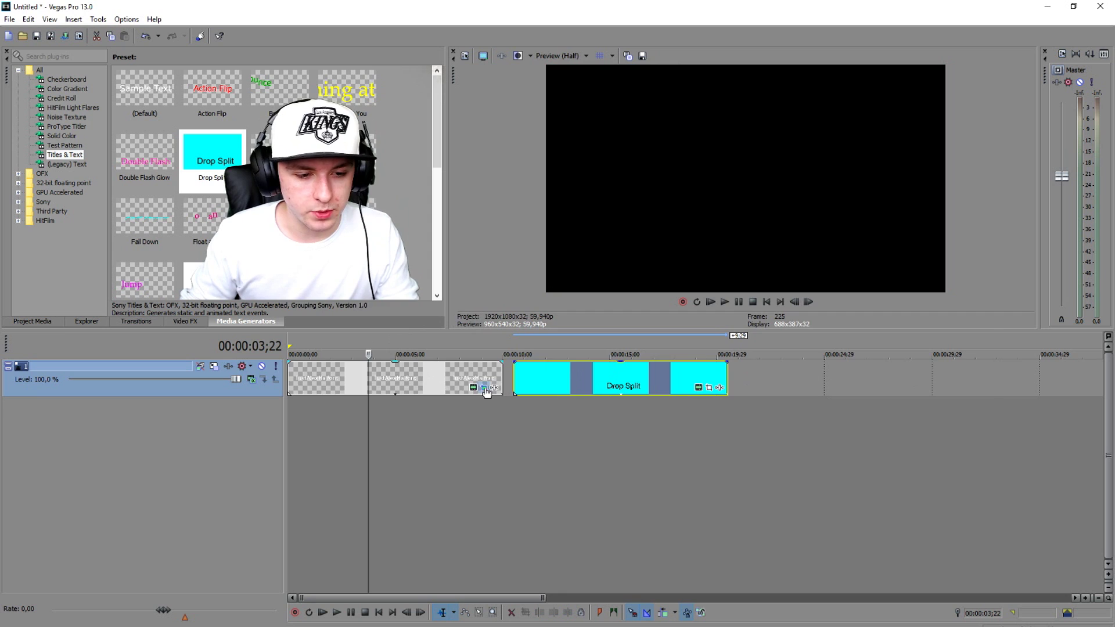
# Recentre the JustAlexHalford crop frame over the text and close Pan/Crop.
pyautogui.click(485, 389)
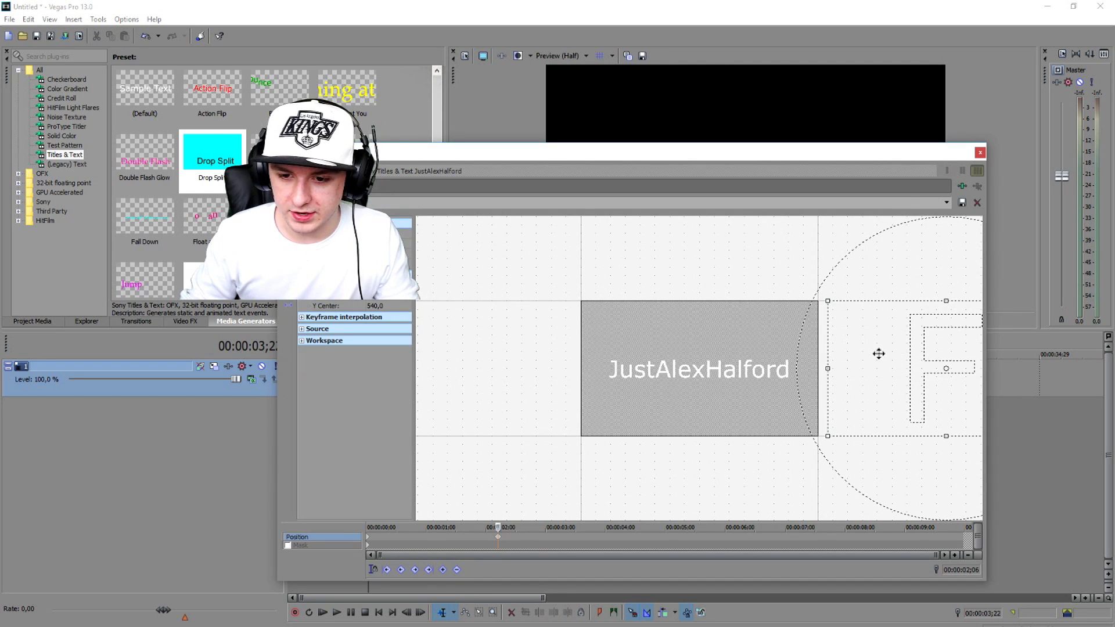
pyautogui.moveTo(879, 353); pyautogui.dragTo(671, 356)
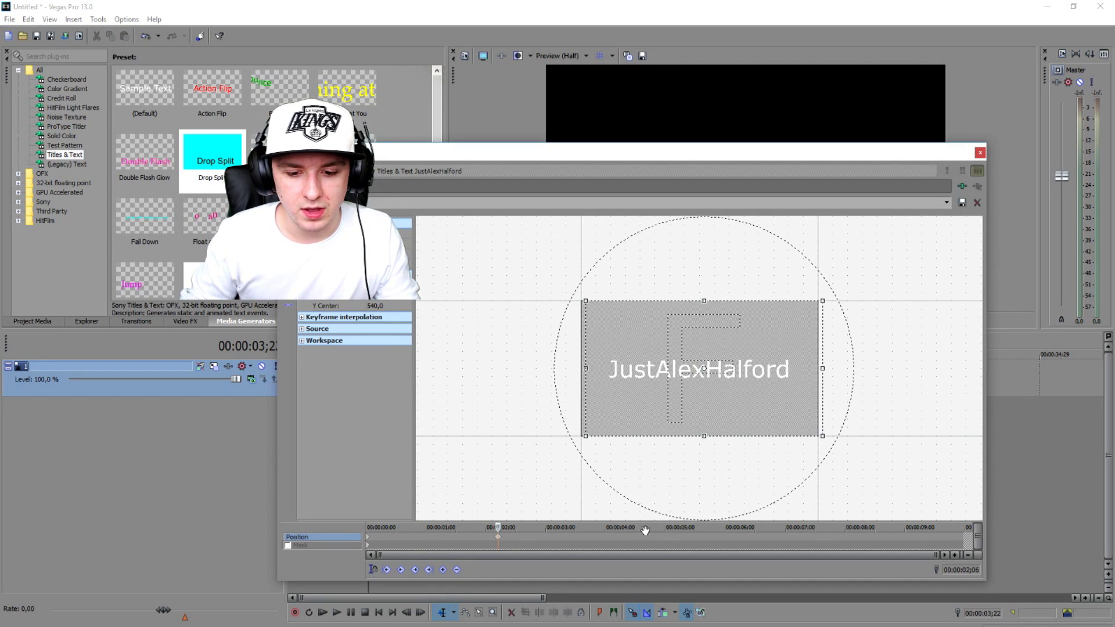
pyautogui.moveTo(642, 368); pyautogui.dragTo(517, 368)
pyautogui.click(980, 152)
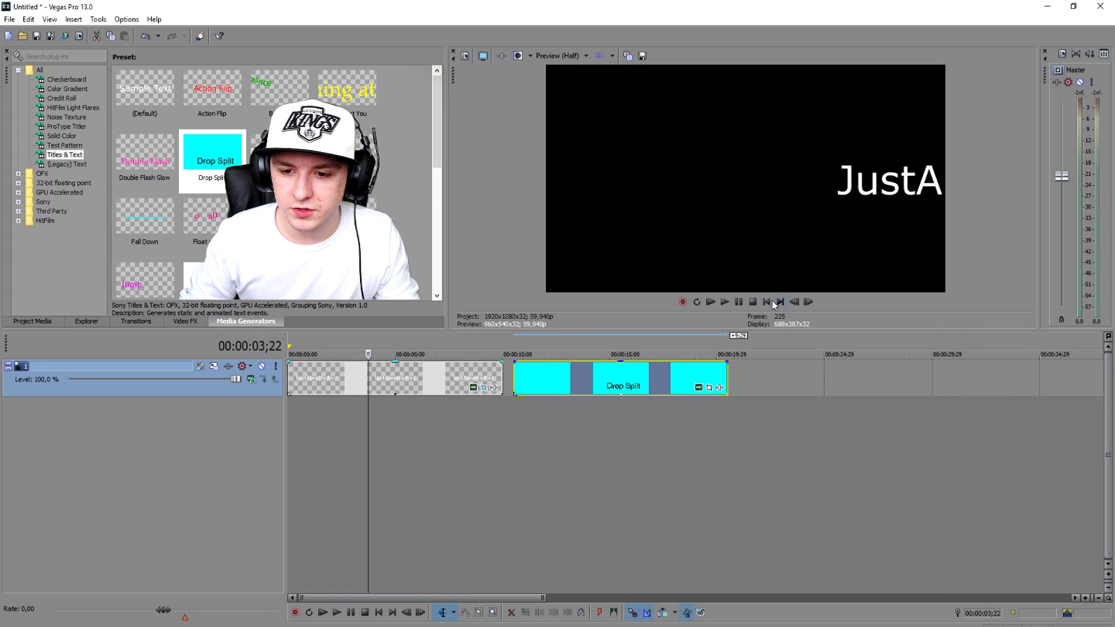
pyautogui.click(768, 302)
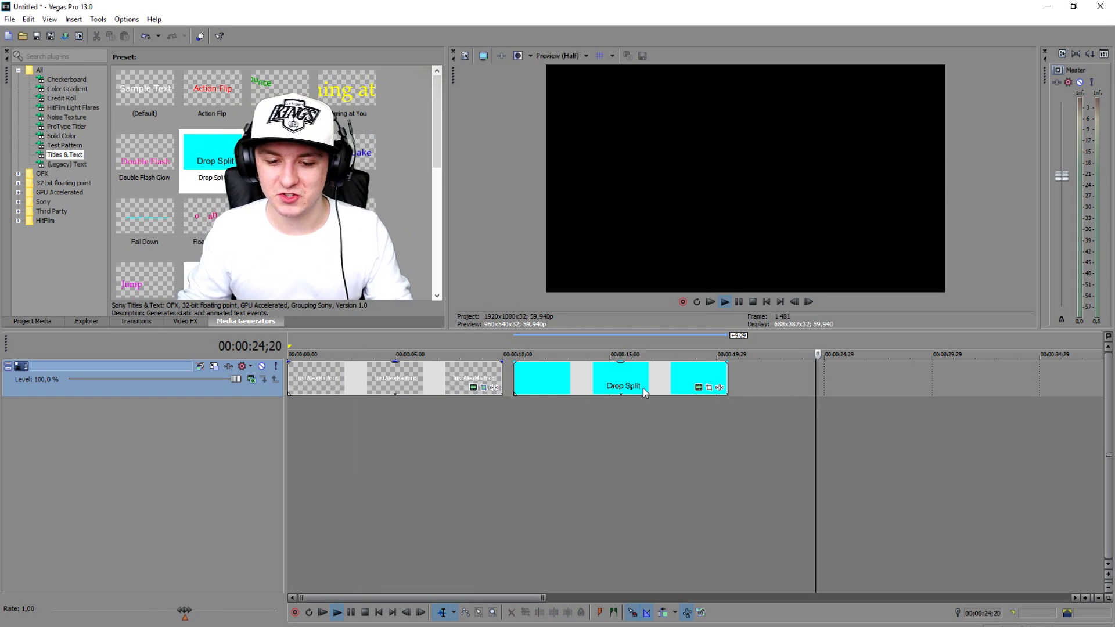
# Delete the Drop Split event from the timeline.
pyautogui.click(644, 393)
pyautogui.press('Delete')
pyautogui.click(458, 347)
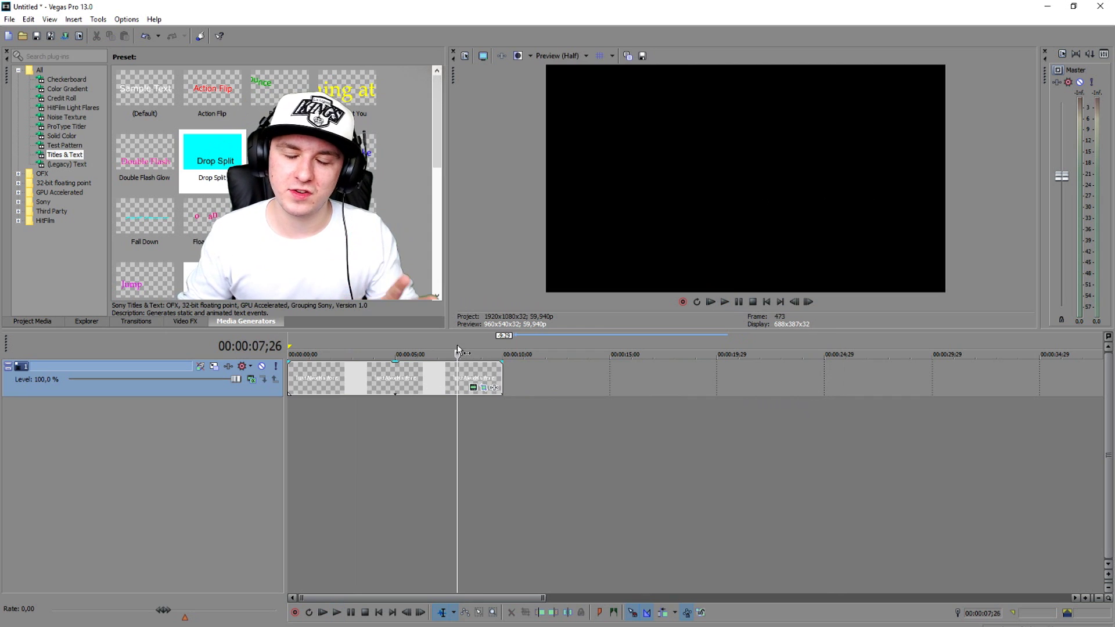